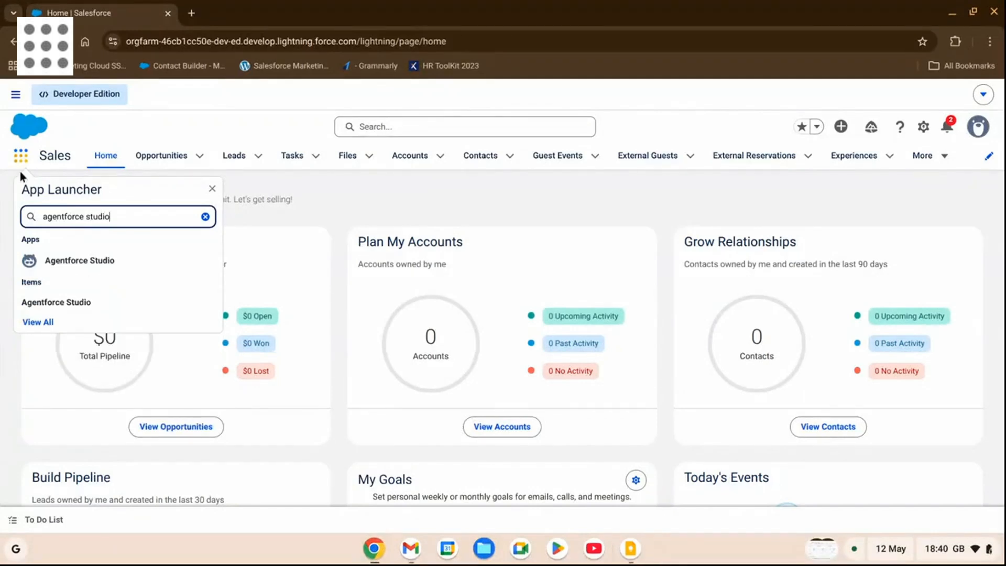
# Open the prompt templates of Agentforce Studio and start a new prompt template
pyautogui.click(103, 260)
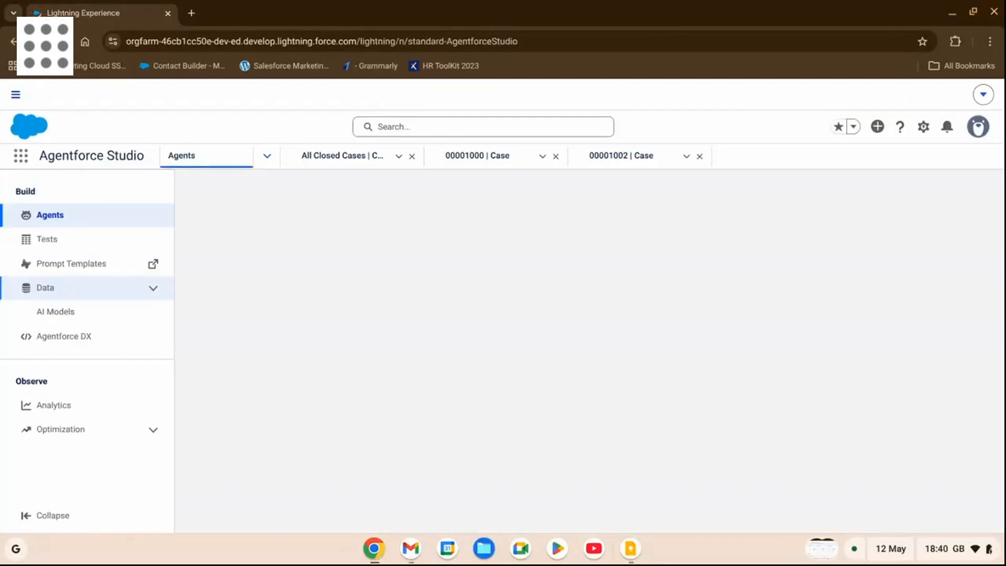
pyautogui.click(81, 265)
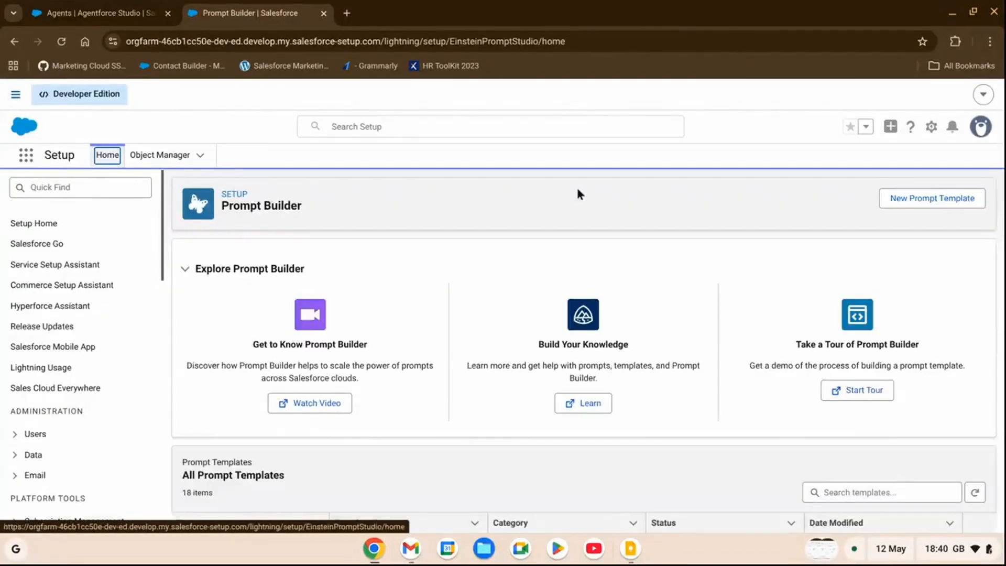
pyautogui.click(955, 199)
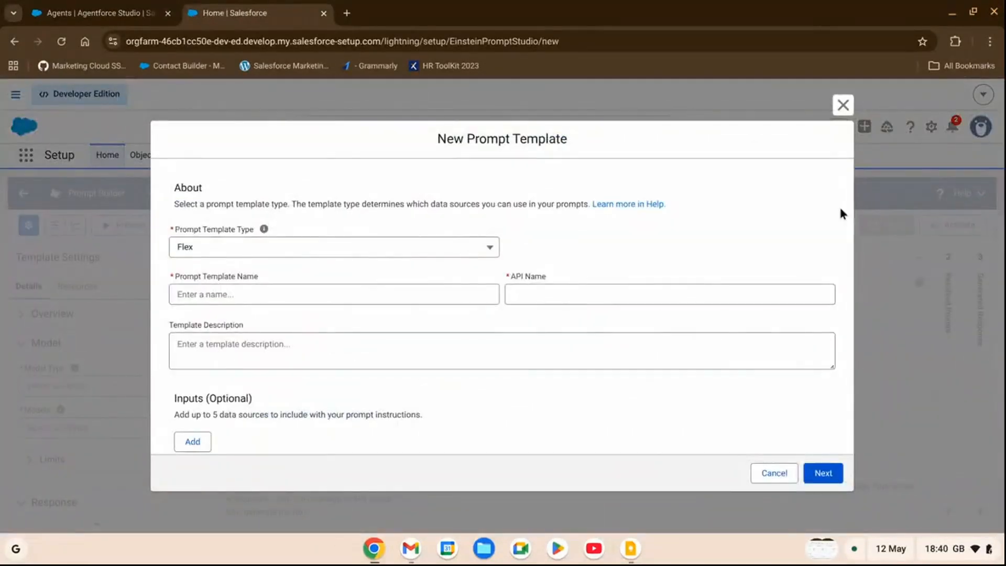
# Set the prompt template type to Field Generation and name the template "Quick Summary"
pyautogui.click(433, 249)
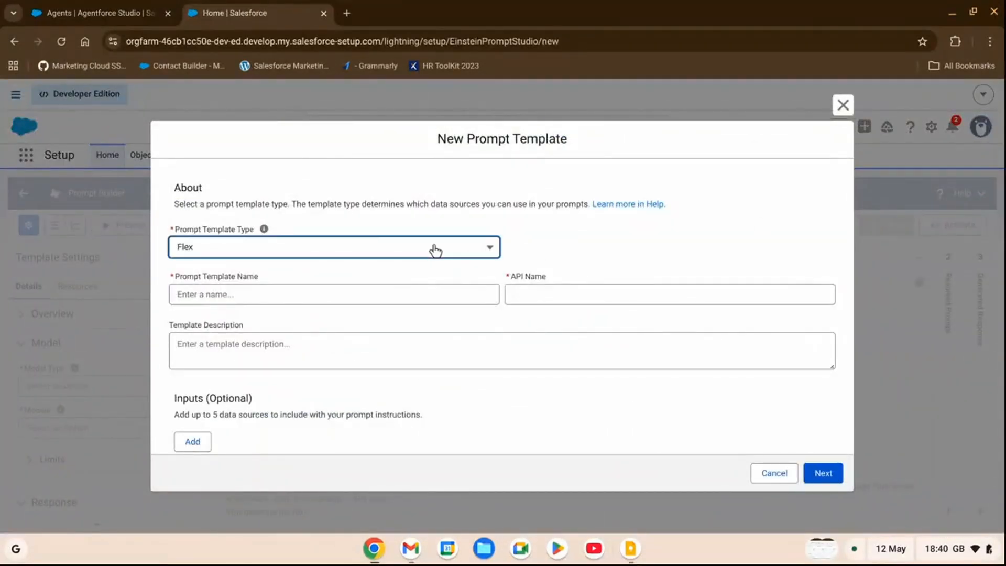
pyautogui.scroll(-3, 355, 325)
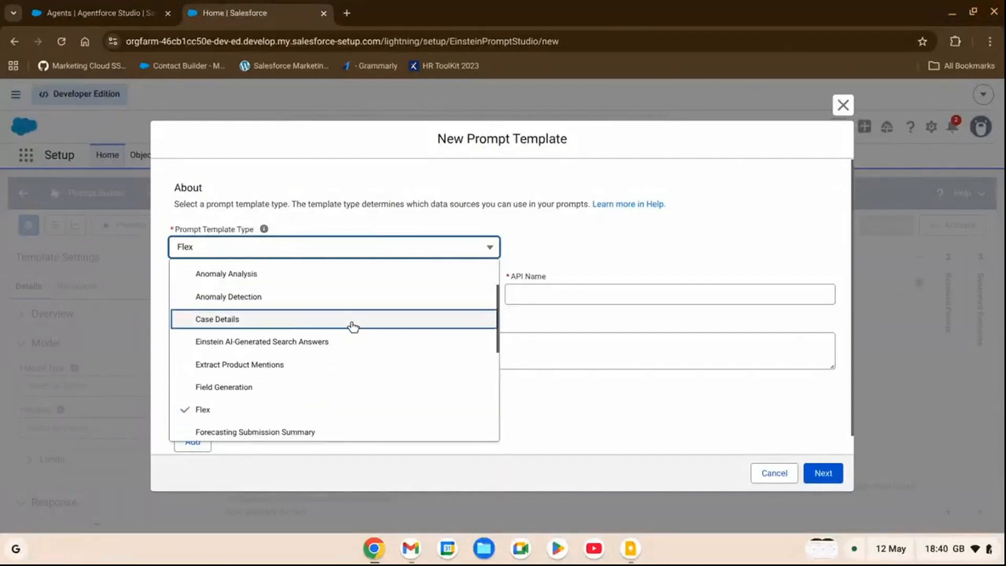
pyautogui.click(269, 307)
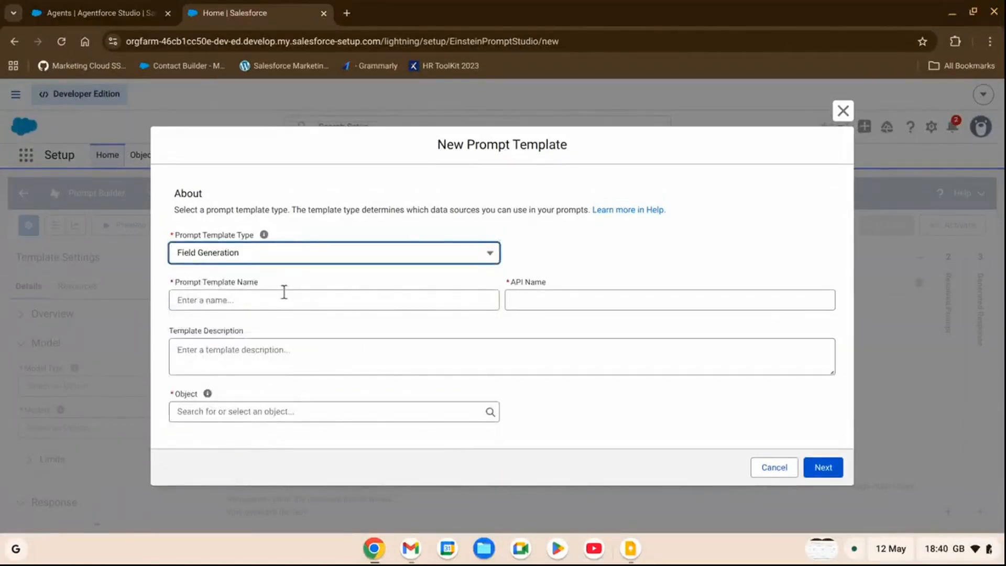
pyautogui.click(277, 303)
pyautogui.write('Q')
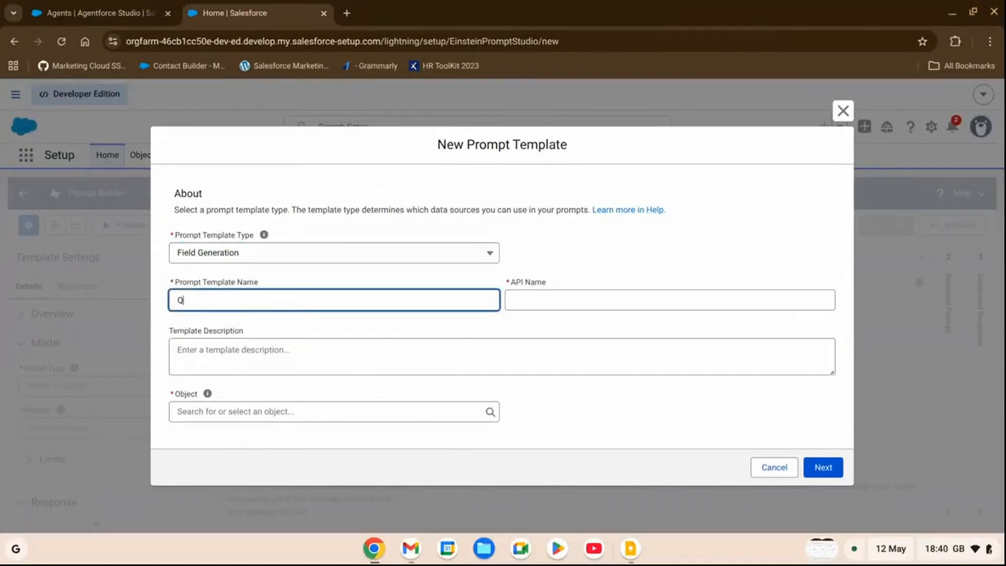
pyautogui.write('uick Summary')
pyautogui.press('Tab')
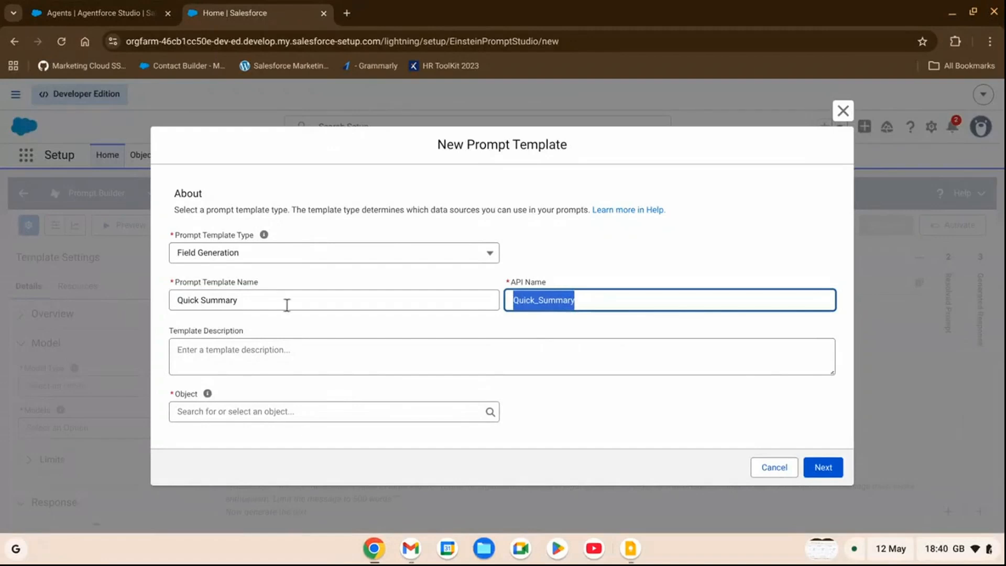
# Enter "A short summary of case details" as the template description
pyautogui.click(312, 357)
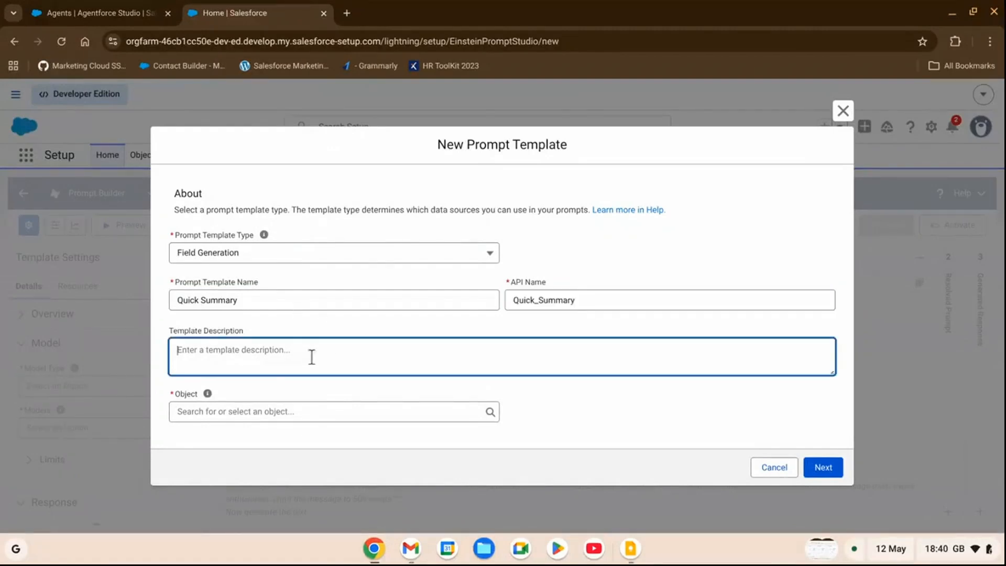
pyautogui.write('A short')
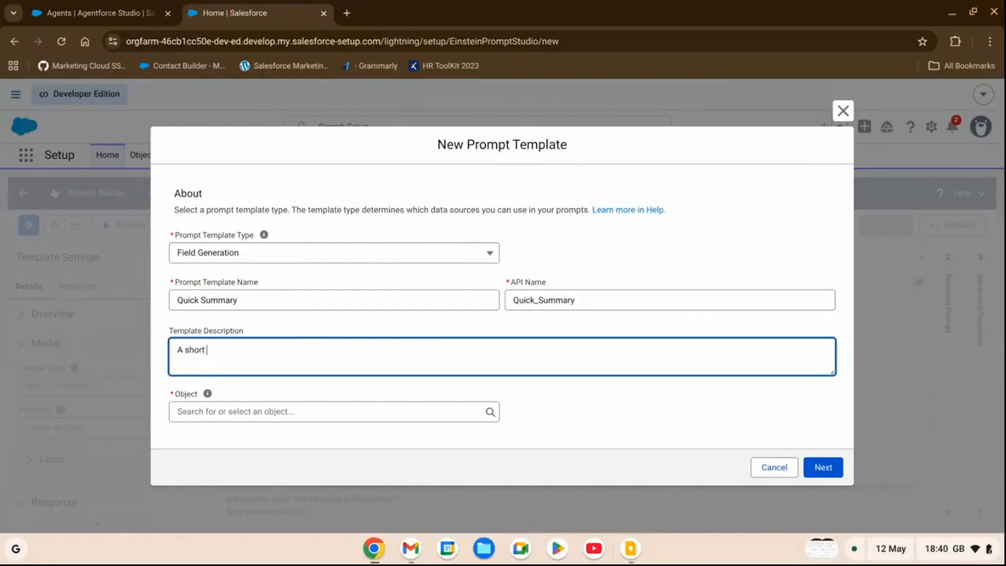
pyautogui.write(' summary of case details')
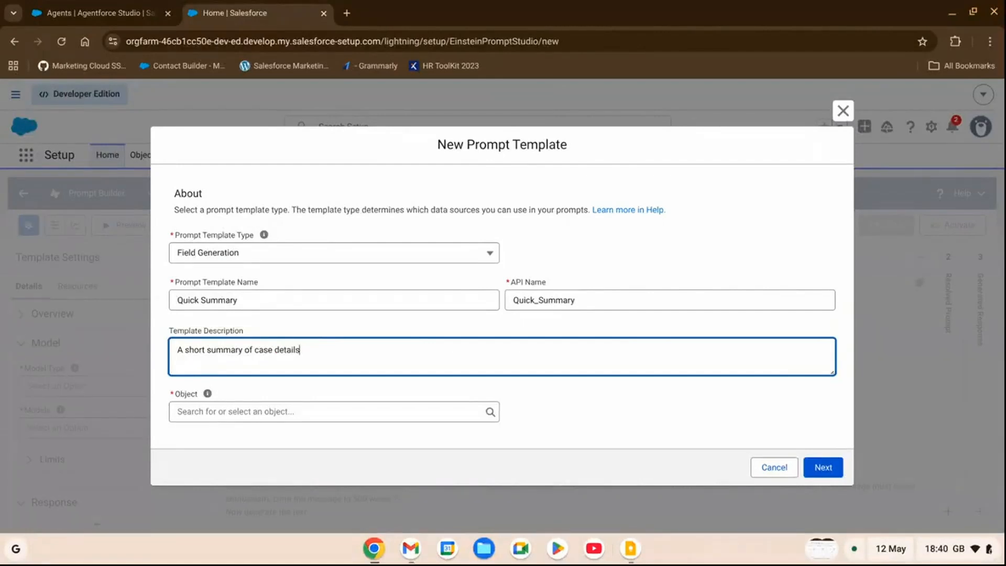
# Set the template's object to Case and its object field to Quick Summary, and continue to the prompt editor
pyautogui.click(275, 412)
pyautogui.write('case')
pyautogui.click(265, 335)
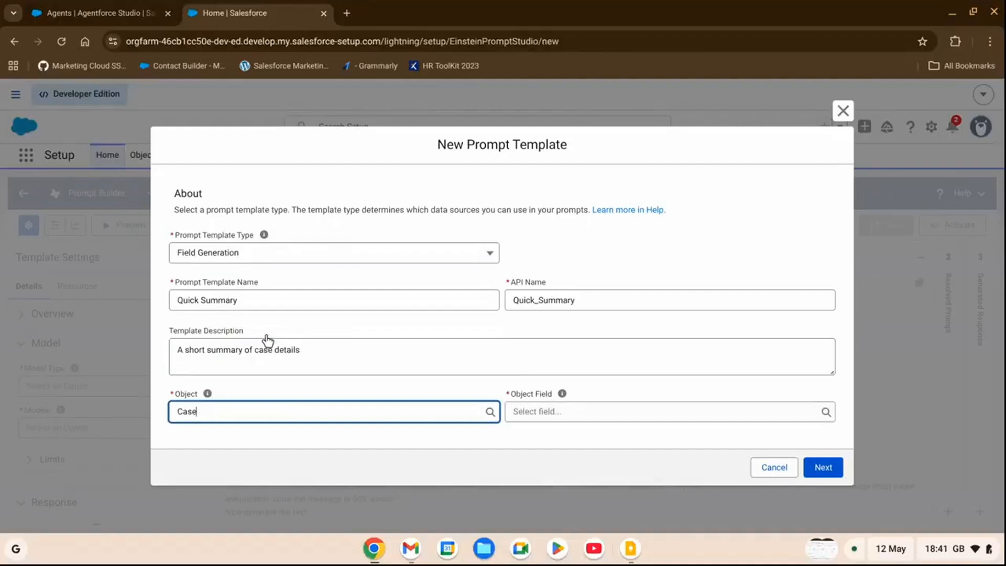
pyautogui.click(634, 412)
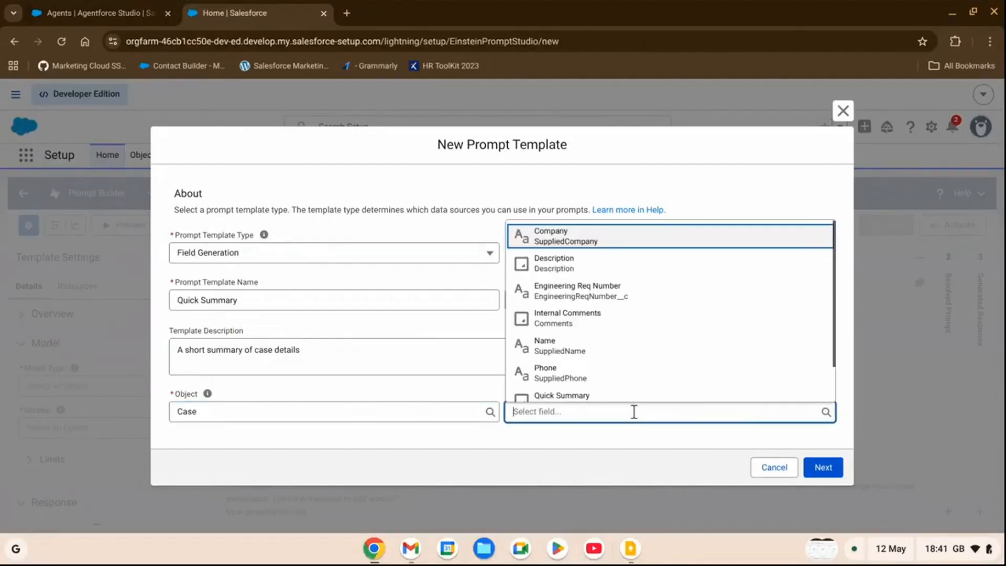
pyautogui.click(599, 398)
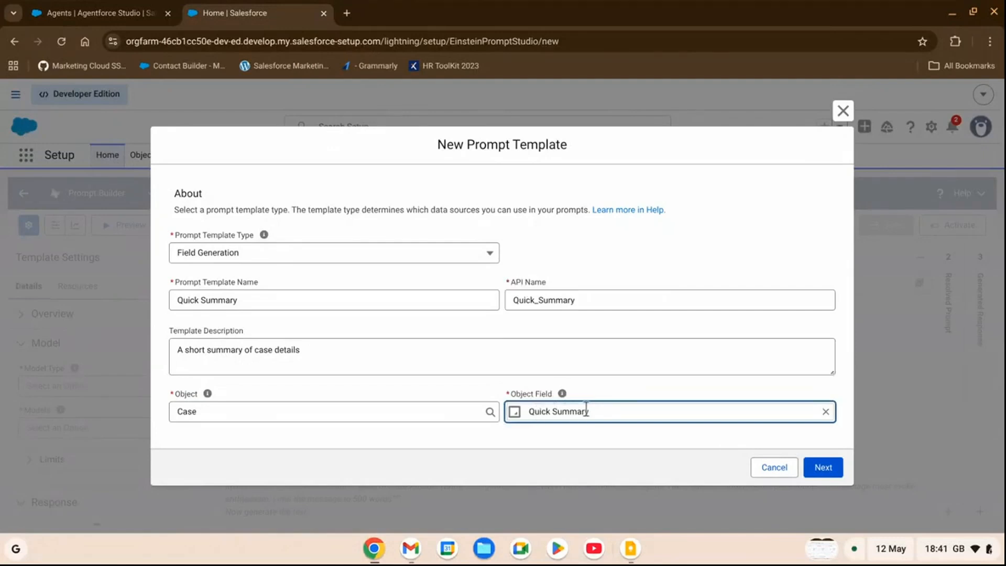
pyautogui.click(821, 468)
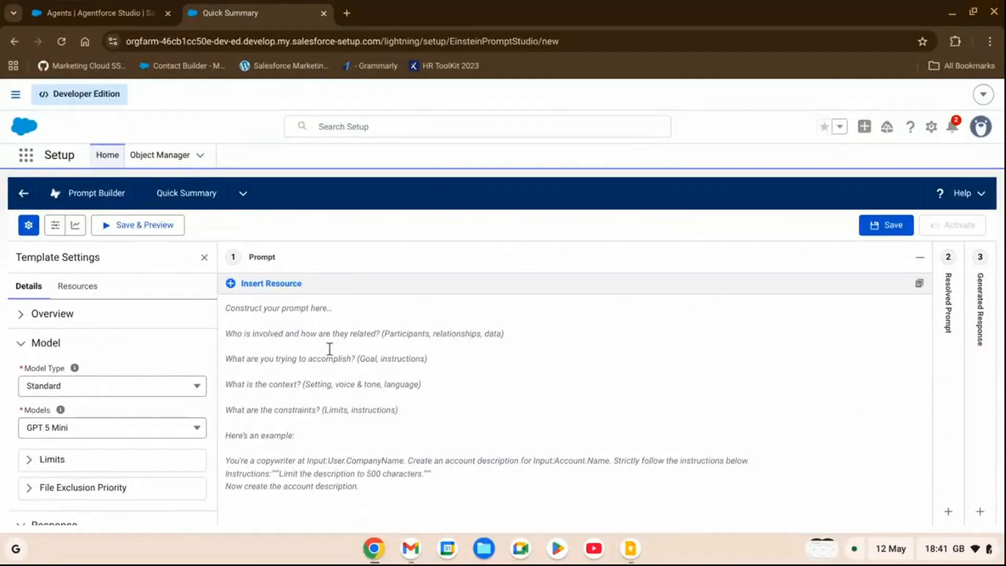
# Paste the prompt for summarizing COMMENTS, SUBJECT, PRIORITY and TYPE in a single short paragraph, and save the template
pyautogui.write('Summarize the concatenation of the contents of the comment bodies of COMMENTS along with the text from SUBJECT, the case priority which is PRIORITY, and the case type which is TYPE. Keep the response to a single short paragraph.')
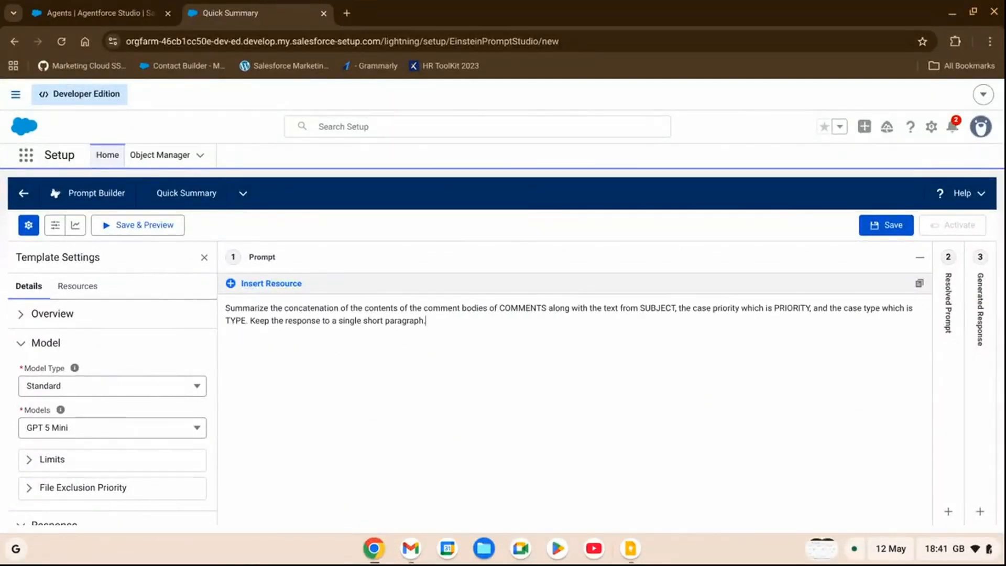
pyautogui.click(886, 234)
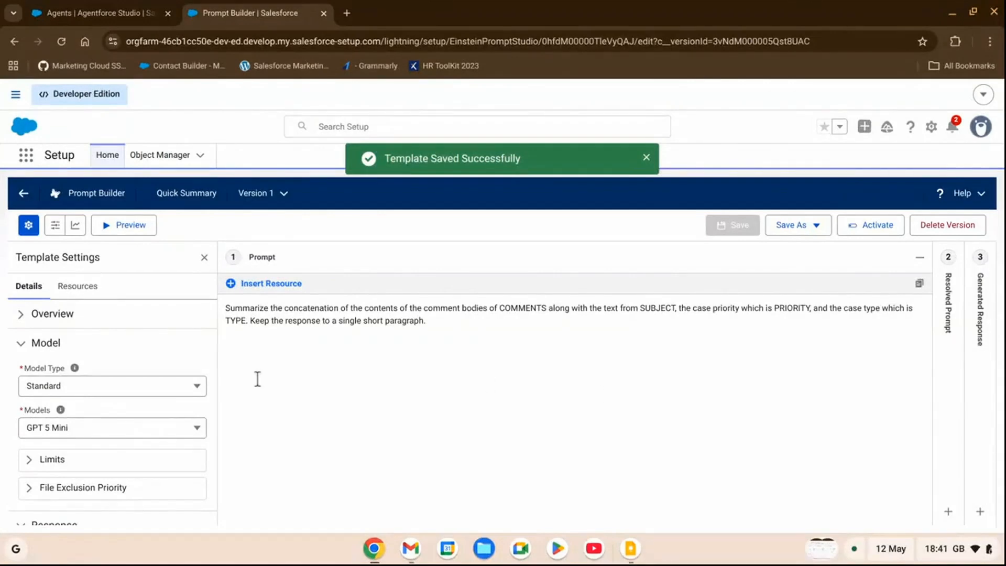
# Change the template's standard model to GPT 4 Omni Mini
pyautogui.click(131, 427)
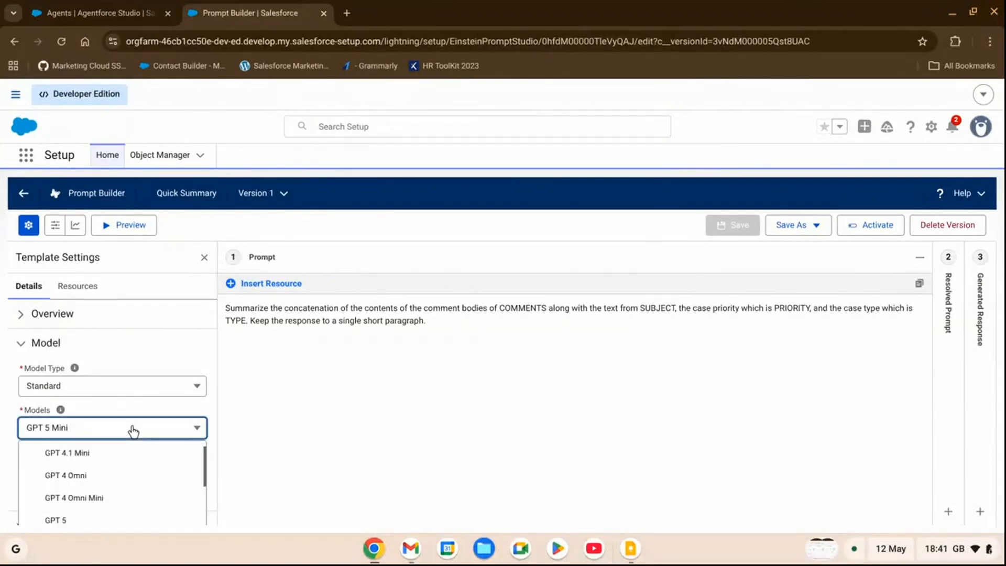
pyautogui.click(131, 485)
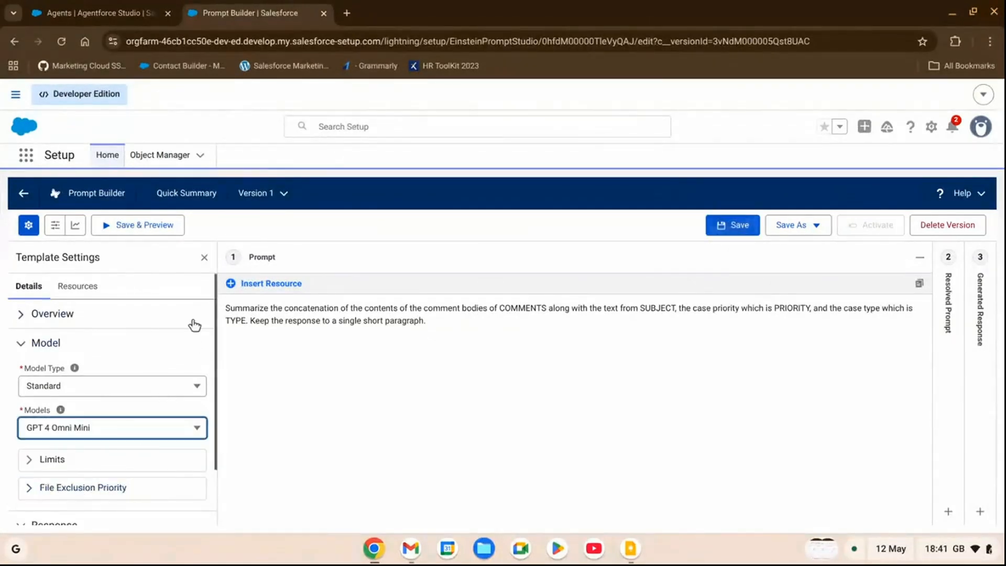
pyautogui.scroll(-1, 193, 326)
pyautogui.scroll(1, 194, 325)
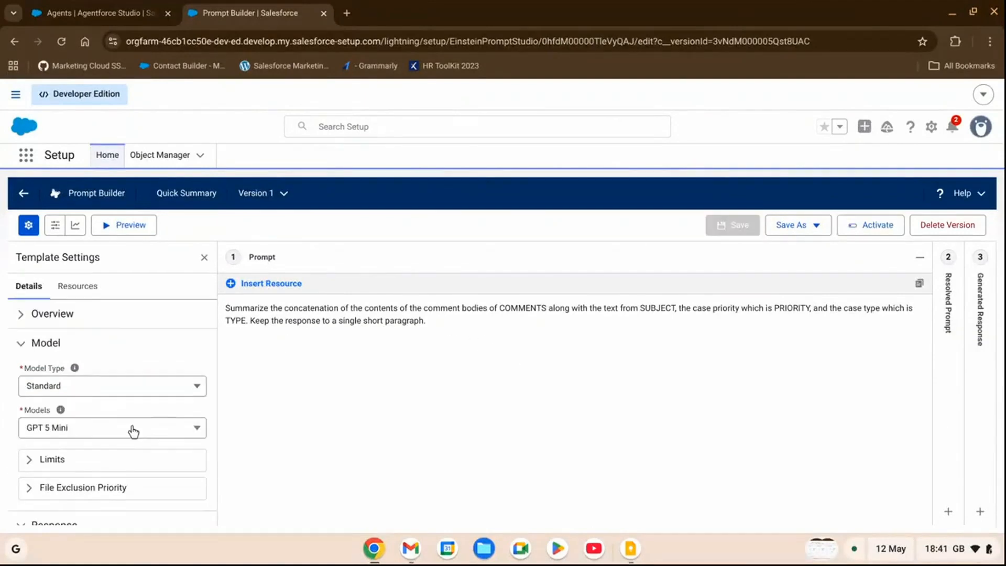
pyautogui.click(132, 428)
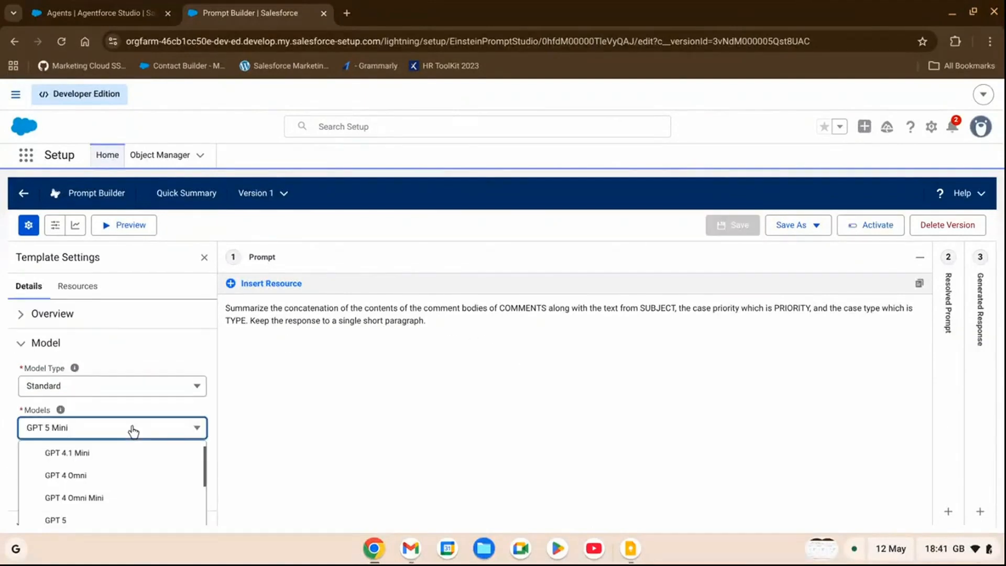
pyautogui.scroll(-1, 135, 479)
pyautogui.click(131, 482)
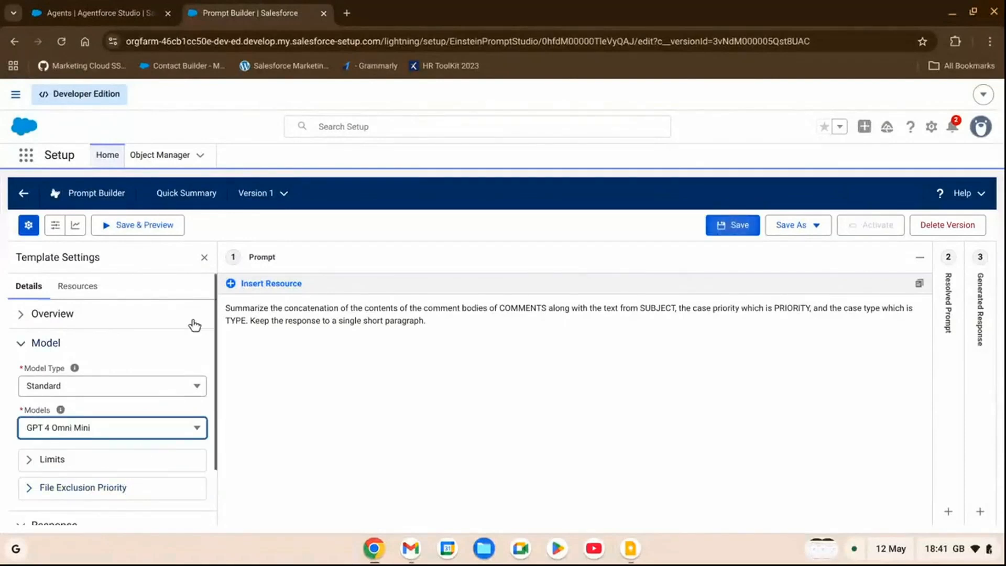
pyautogui.scroll(-3, 194, 326)
pyautogui.scroll(1, 193, 325)
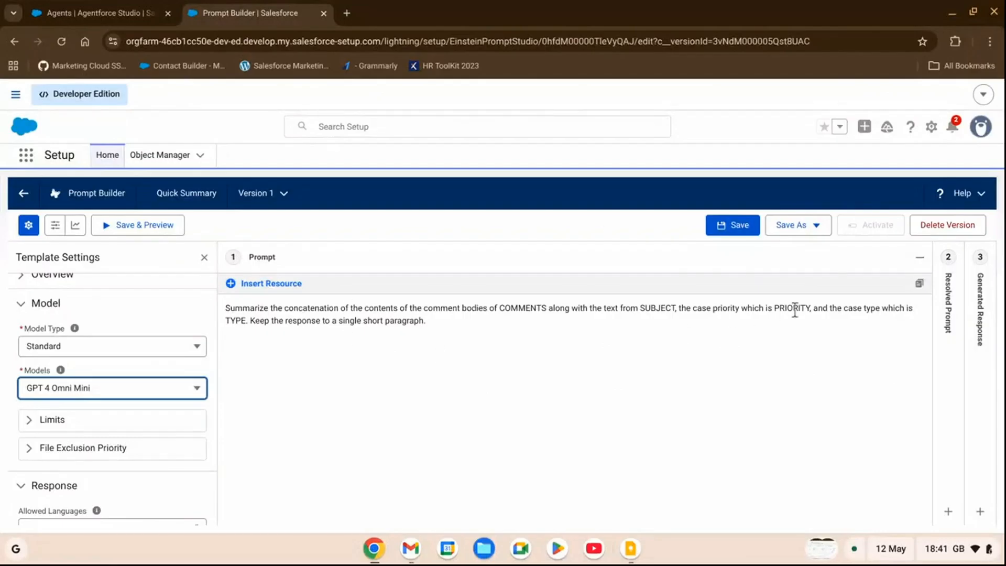
# Replace the PRIORITY placeholder in the prompt with the Case record's Priority field resource
pyautogui.doubleClick(791, 309)
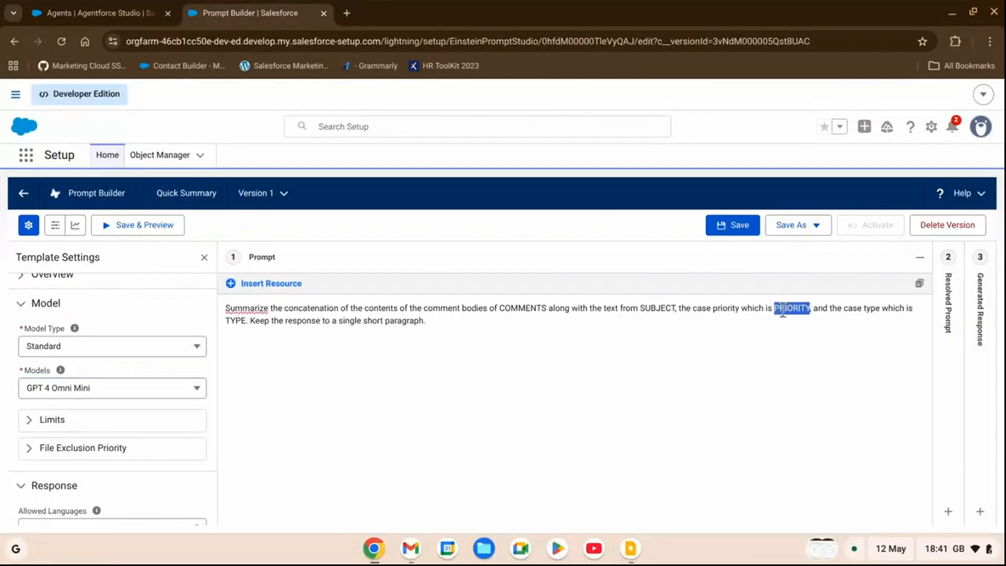
pyautogui.click(272, 289)
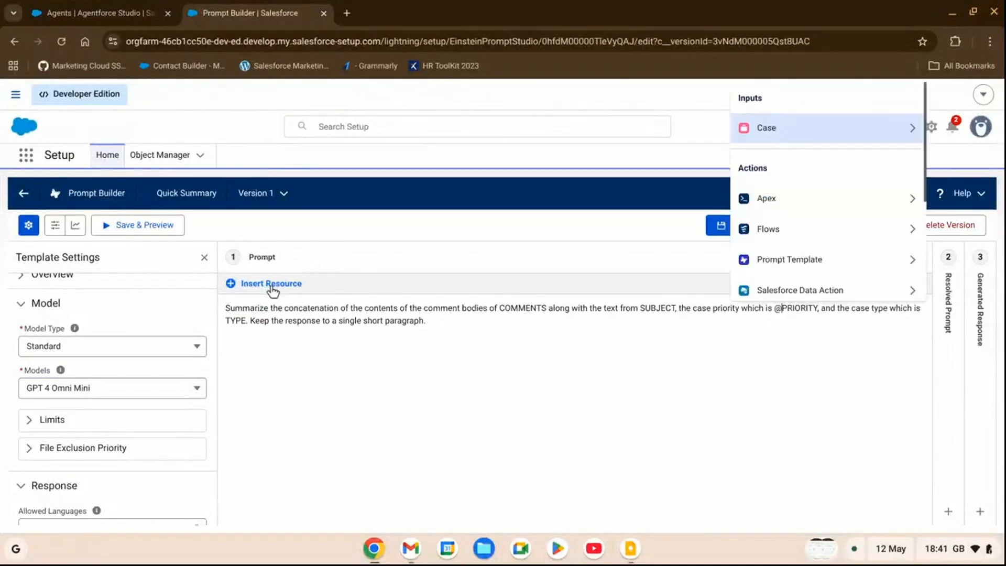
pyautogui.click(824, 134)
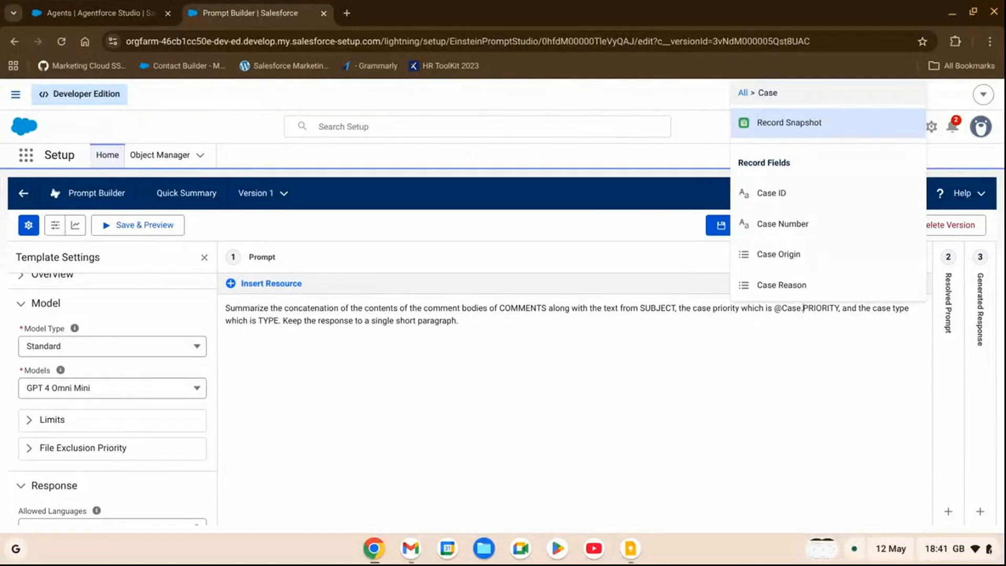
pyautogui.scroll(-6, 802, 189)
pyautogui.scroll(-6, 807, 210)
pyautogui.scroll(-3, 806, 209)
pyautogui.scroll(1, 806, 209)
pyautogui.click(796, 178)
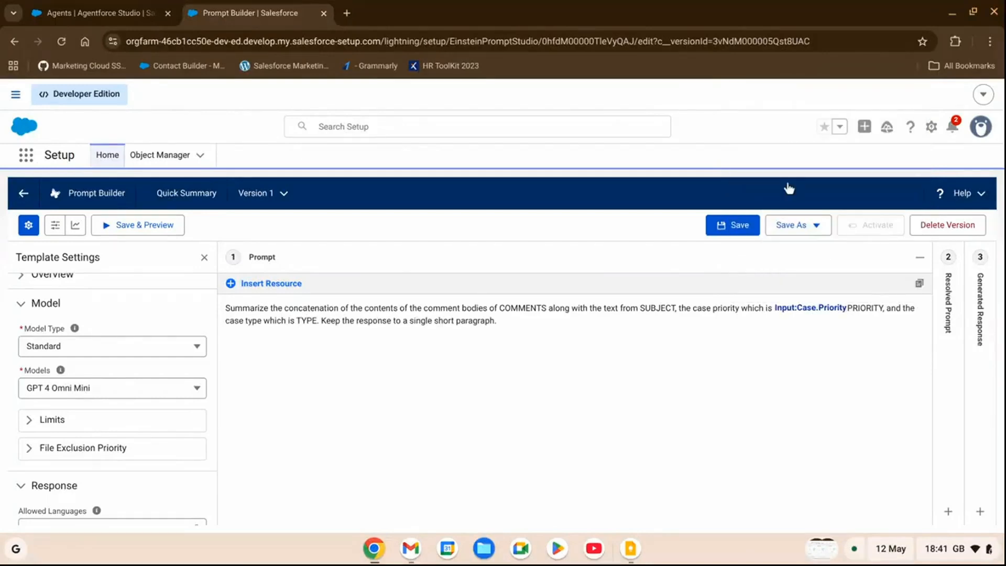
pyautogui.click(885, 307)
pyautogui.write(',')
pyautogui.press('BackSpace')
pyautogui.press('BackSpace')
pyautogui.press('BackSpace')
pyautogui.press('BackSpace')
pyautogui.press('BackSpace')
pyautogui.press('BackSpace')
pyautogui.press('BackSpace')
pyautogui.press('BackSpace')
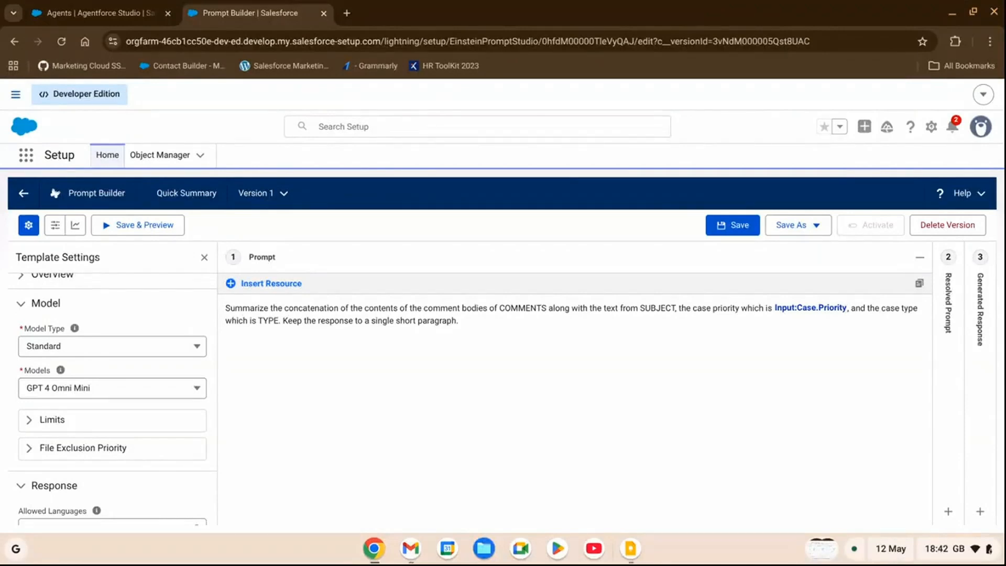
# Replace the COMMENTS placeholder in the prompt with the Case Comments related list resource
pyautogui.doubleClick(517, 308)
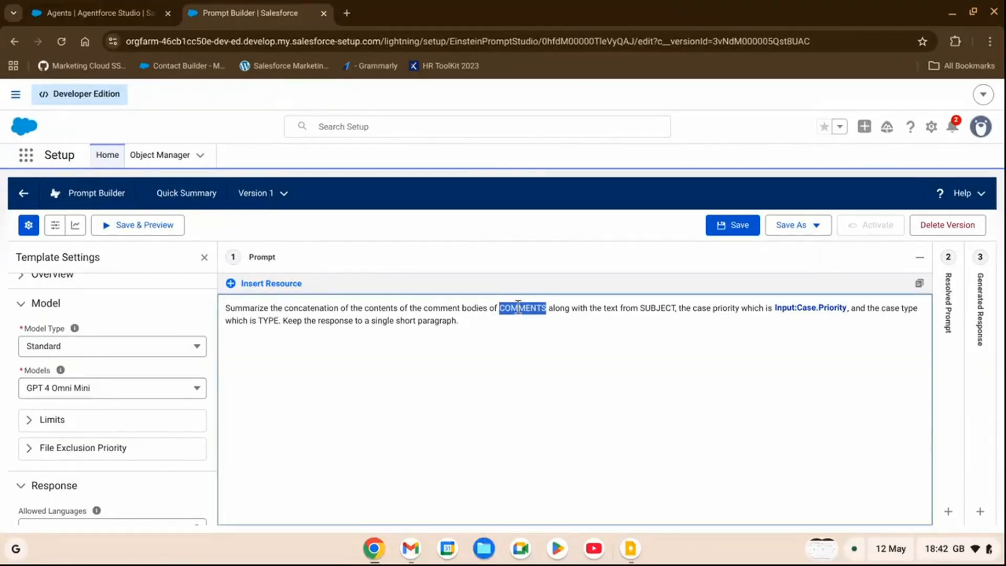
pyautogui.click(284, 286)
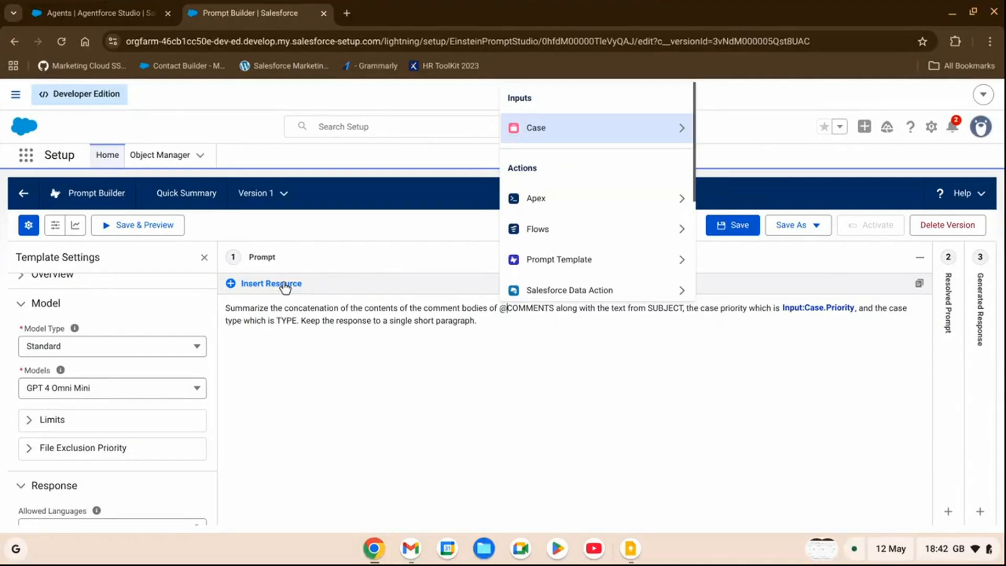
pyautogui.click(584, 128)
pyautogui.scroll(-5, 581, 199)
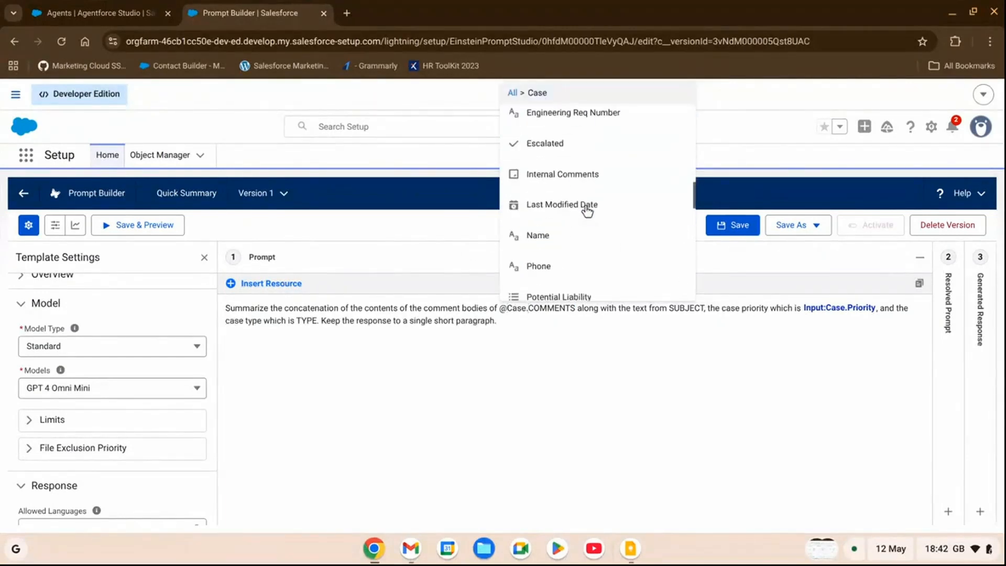
pyautogui.scroll(-5, 587, 212)
pyautogui.scroll(2, 593, 258)
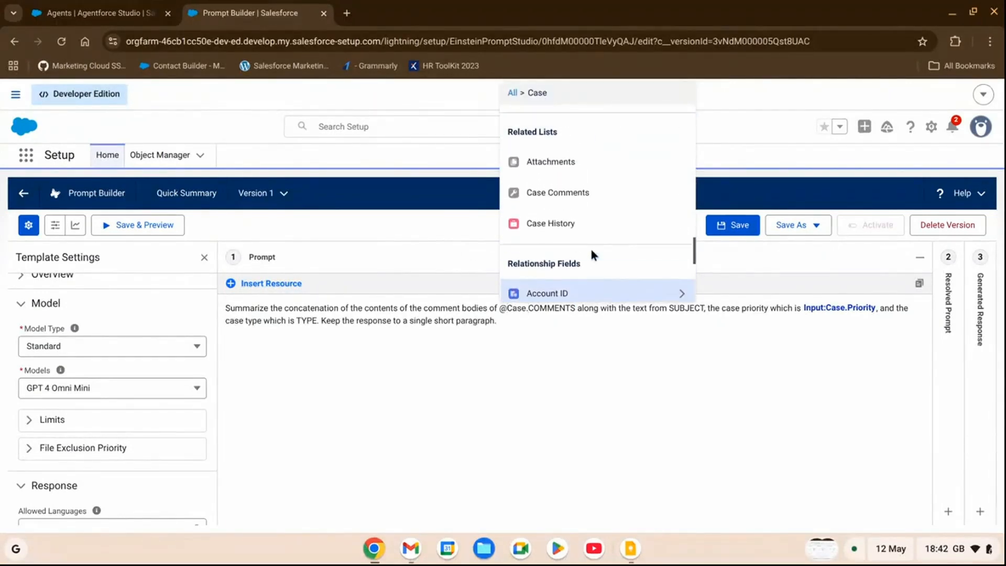
pyautogui.click(567, 200)
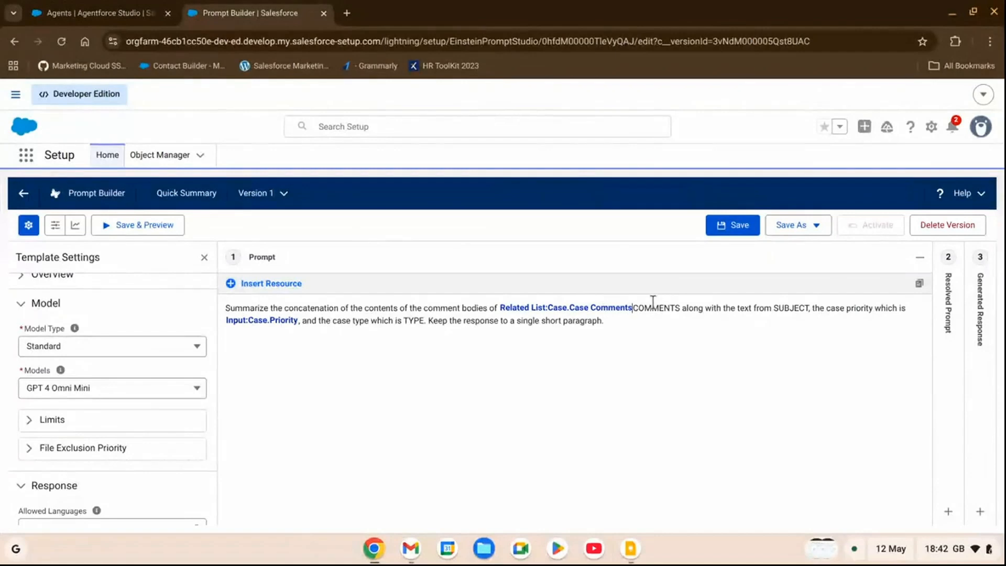
pyautogui.click(681, 308)
pyautogui.press('BackSpace')
pyautogui.press('BackSpace')
pyautogui.press('BackSpace')
pyautogui.press('BackSpace')
pyautogui.press('BackSpace')
pyautogui.press('BackSpace')
pyautogui.press('BackSpace')
pyautogui.press('BackSpace')
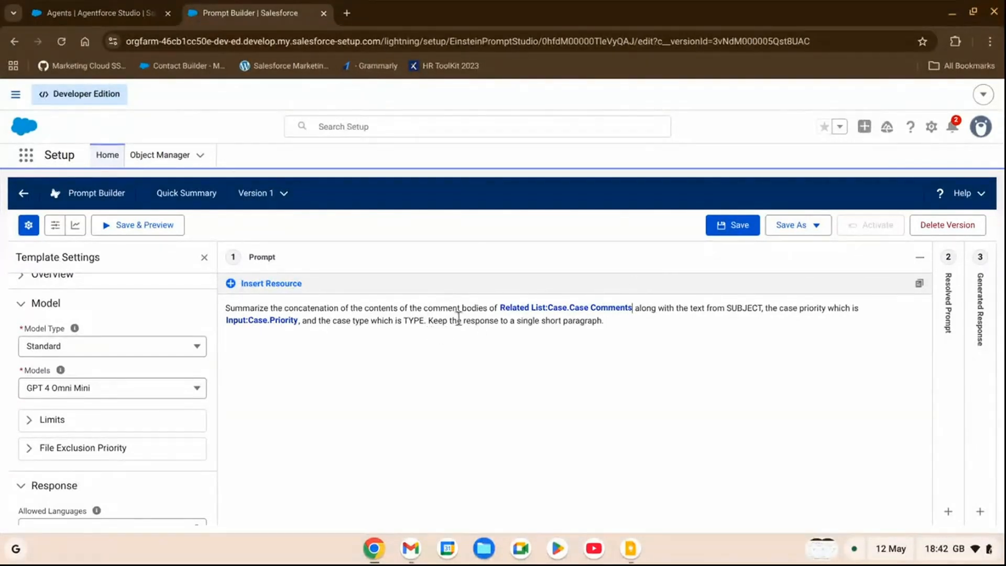
# Replace the TYPE placeholder in the prompt with the Case record's Case Type field resource
pyautogui.doubleClick(414, 321)
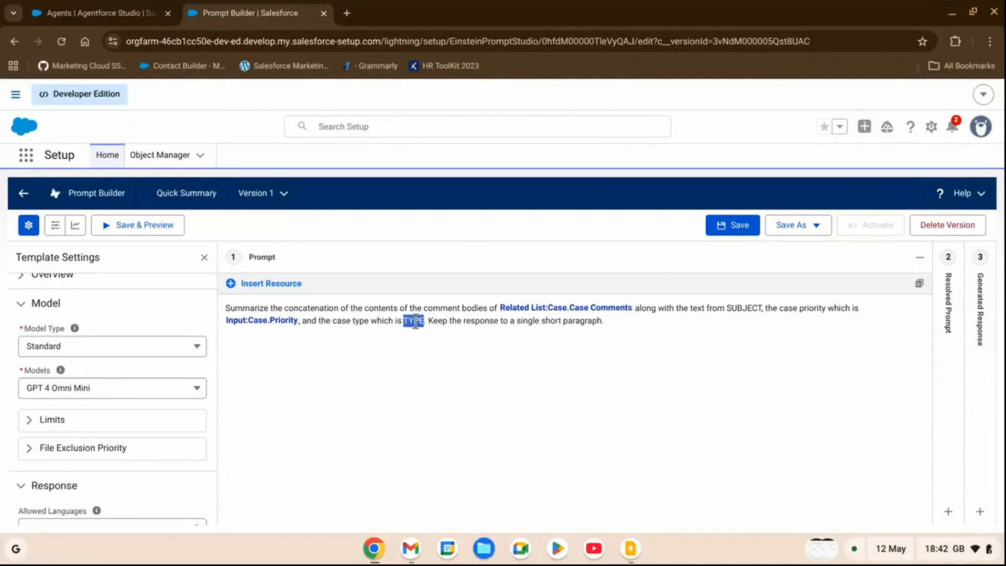
pyautogui.click(296, 286)
pyautogui.click(473, 140)
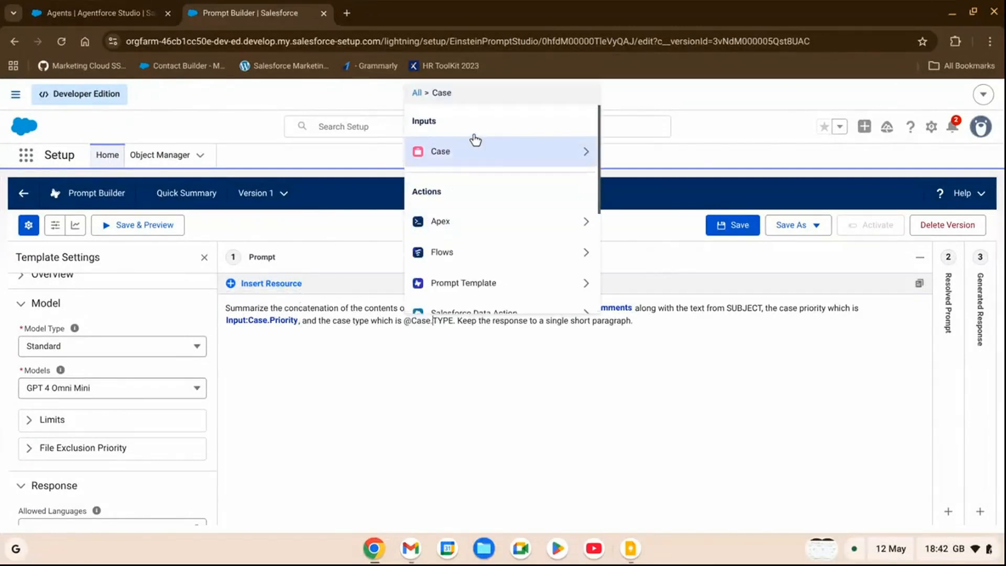
pyautogui.scroll(-5, 526, 227)
pyautogui.scroll(-6, 528, 236)
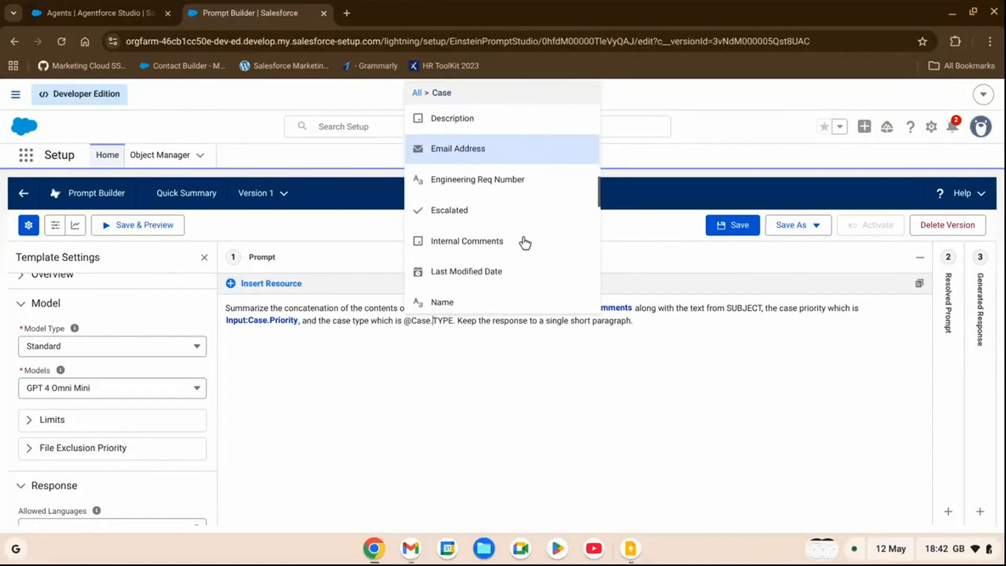
pyautogui.scroll(-5, 480, 237)
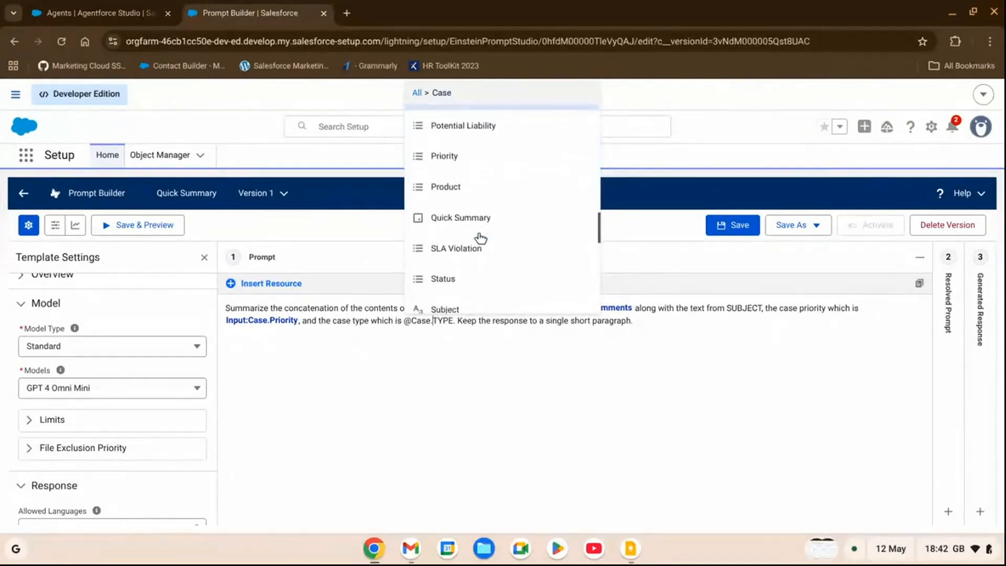
pyautogui.scroll(-2, 480, 238)
pyautogui.click(481, 239)
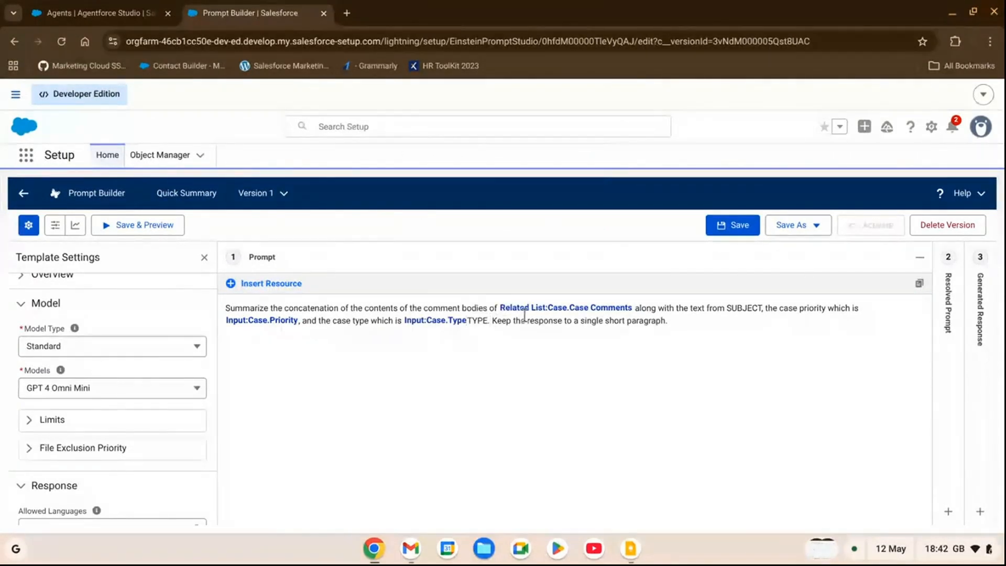
pyautogui.press('BackSpace')
pyautogui.press('BackSpace')
pyautogui.press('BackSpace')
pyautogui.press('BackSpace')
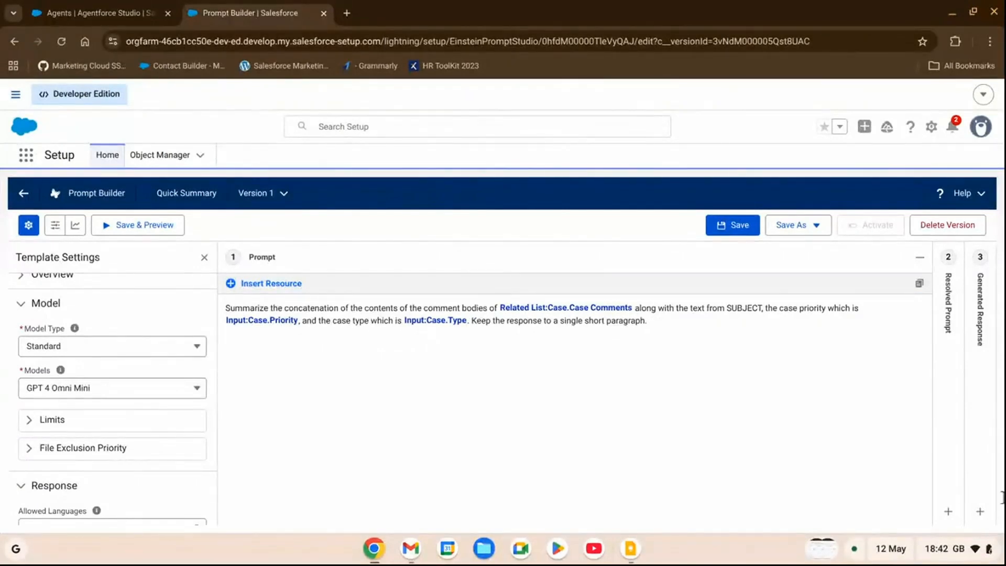
# Replace the SUBJECT placeholder in the prompt with the Case record's Subject field resource, and save the template
pyautogui.doubleClick(750, 309)
pyautogui.click(270, 283)
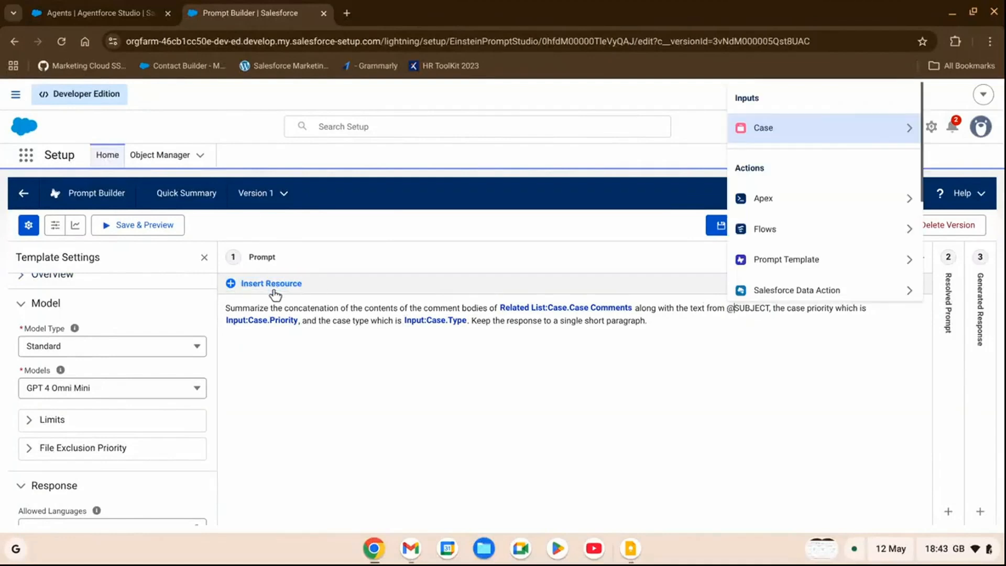
pyautogui.click(821, 139)
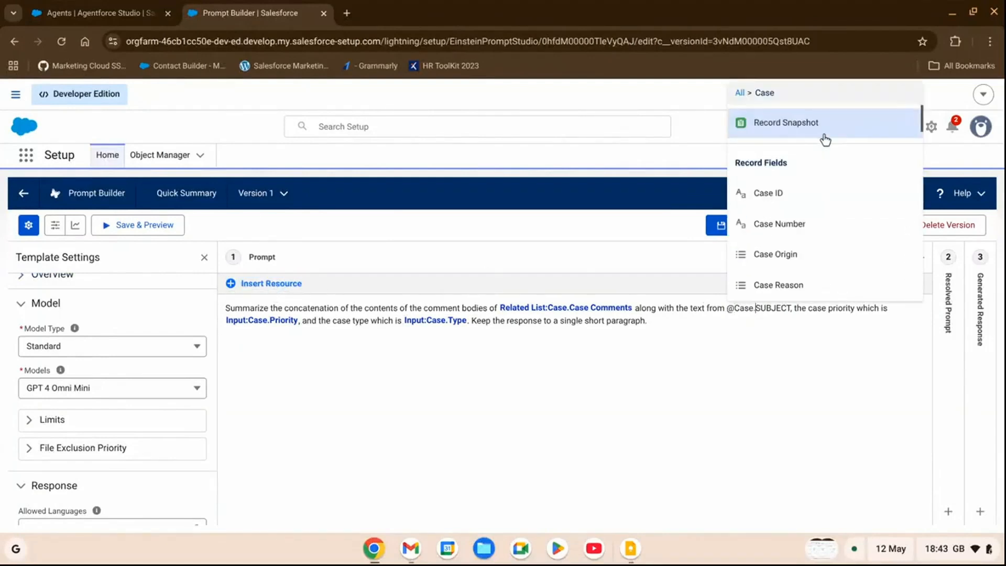
pyautogui.scroll(-3, 822, 198)
pyautogui.scroll(-5, 821, 199)
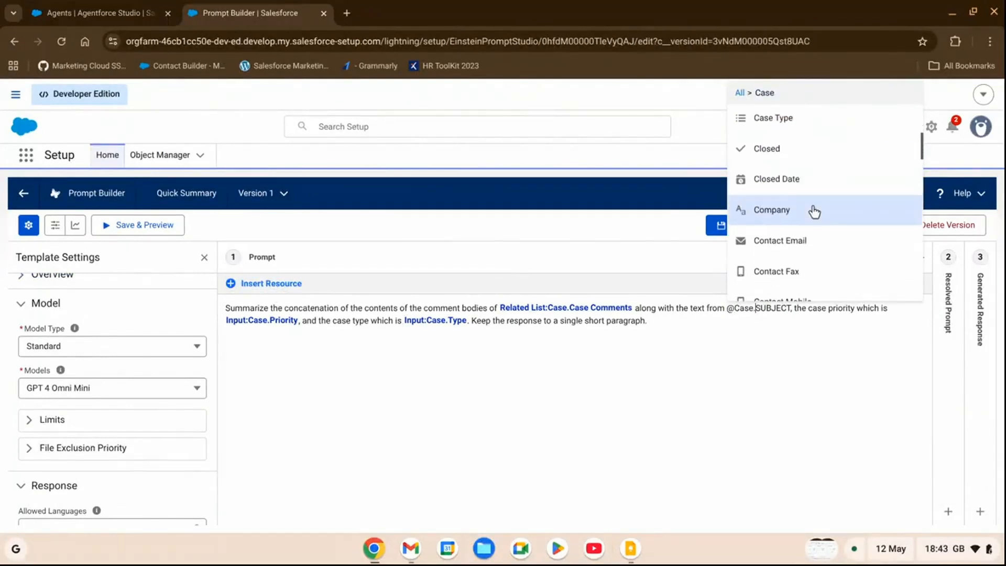
pyautogui.scroll(-6, 815, 217)
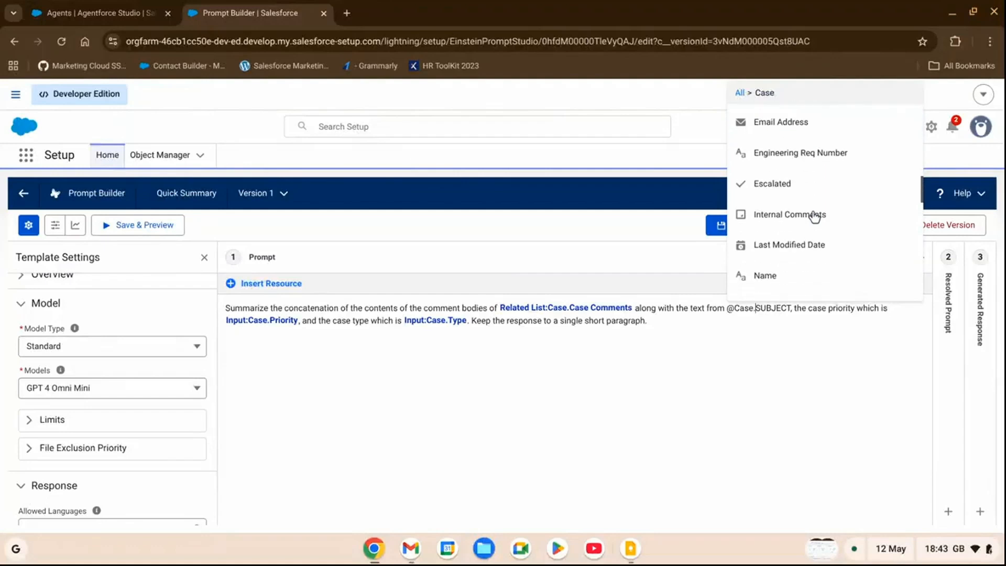
pyautogui.scroll(-4, 814, 217)
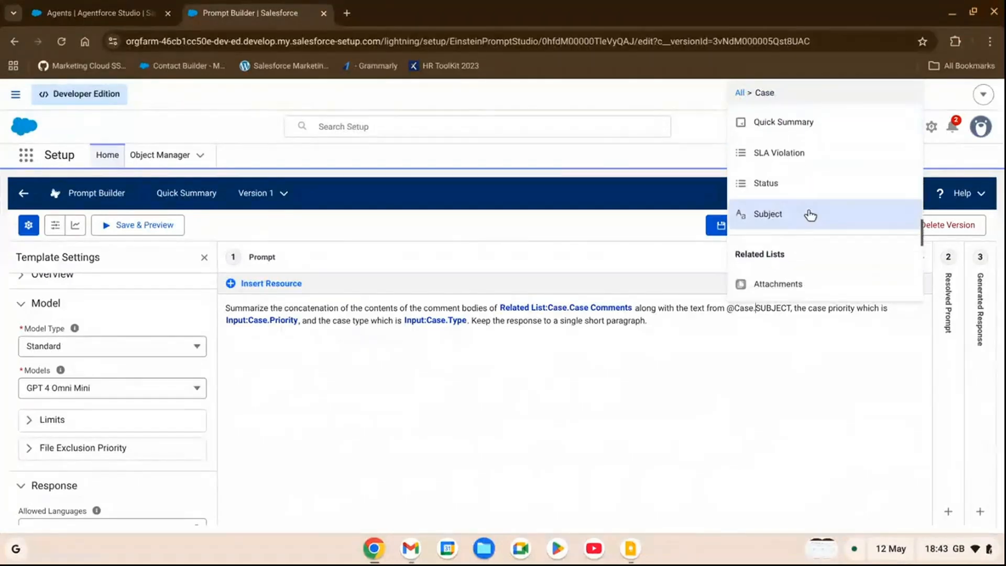
pyautogui.click(804, 217)
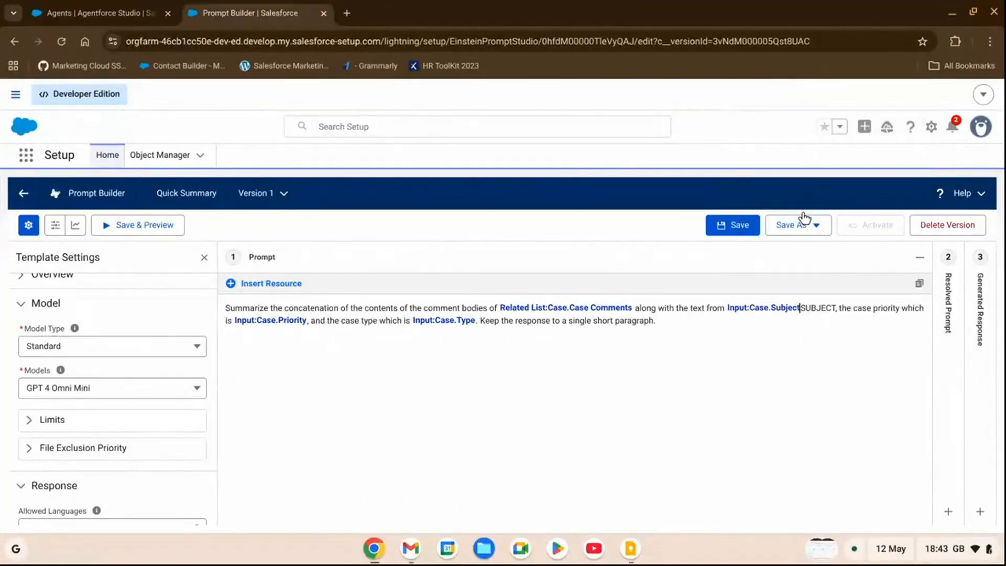
pyautogui.click(836, 308)
pyautogui.press('BackSpace')
pyautogui.press('BackSpace')
pyautogui.press('BackSpace')
pyautogui.press('BackSpace')
pyautogui.press('BackSpace')
pyautogui.press('BackSpace')
pyautogui.press('BackSpace')
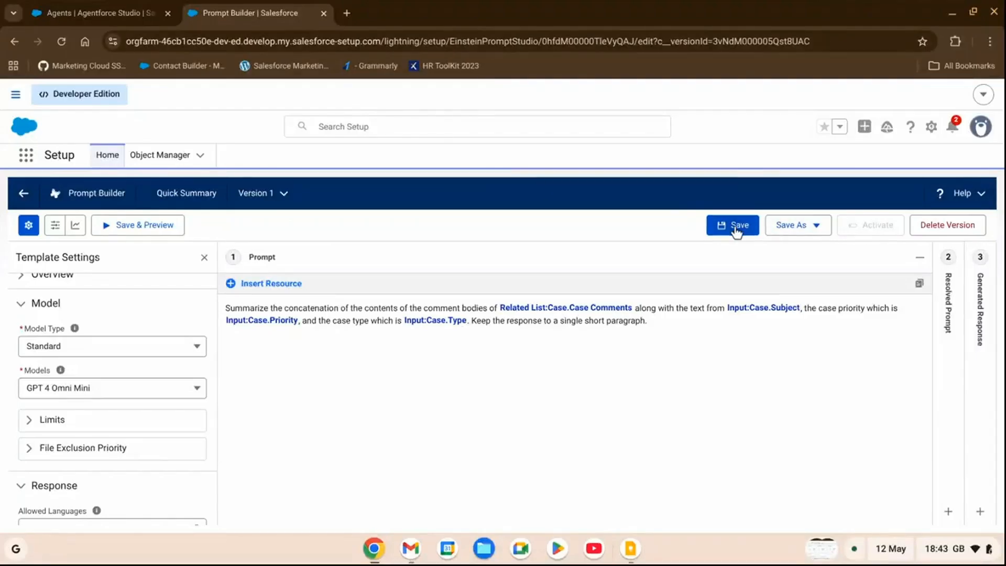
pyautogui.click(737, 230)
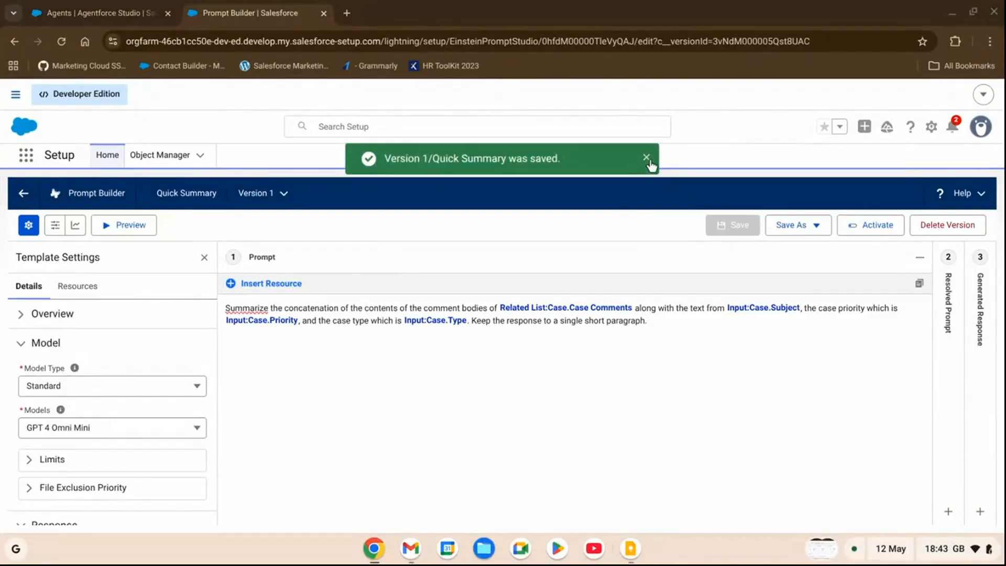
pyautogui.click(648, 159)
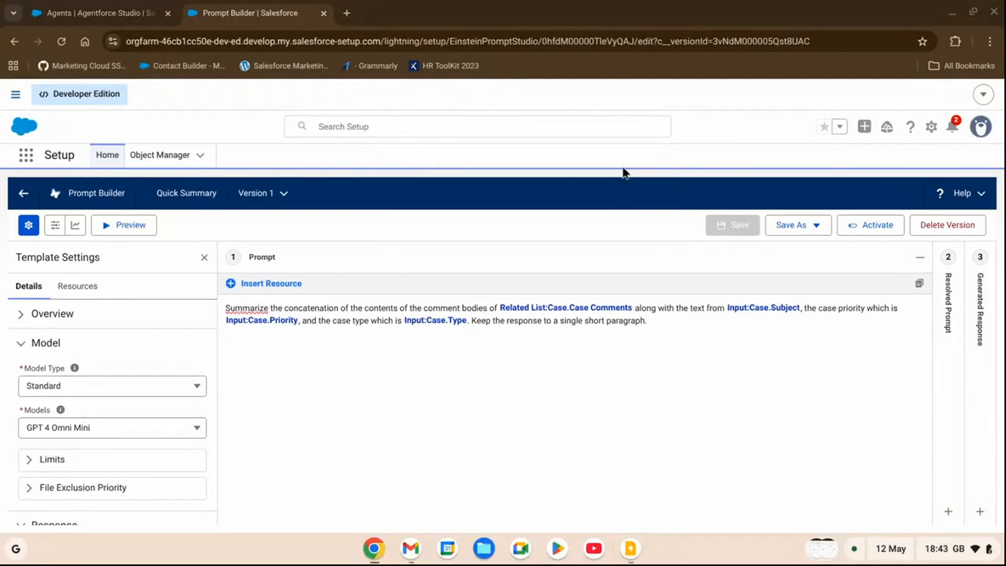
# Preview the prompt template's resolved prompt and generated response using case 00001002 as the related record
pyautogui.click(132, 235)
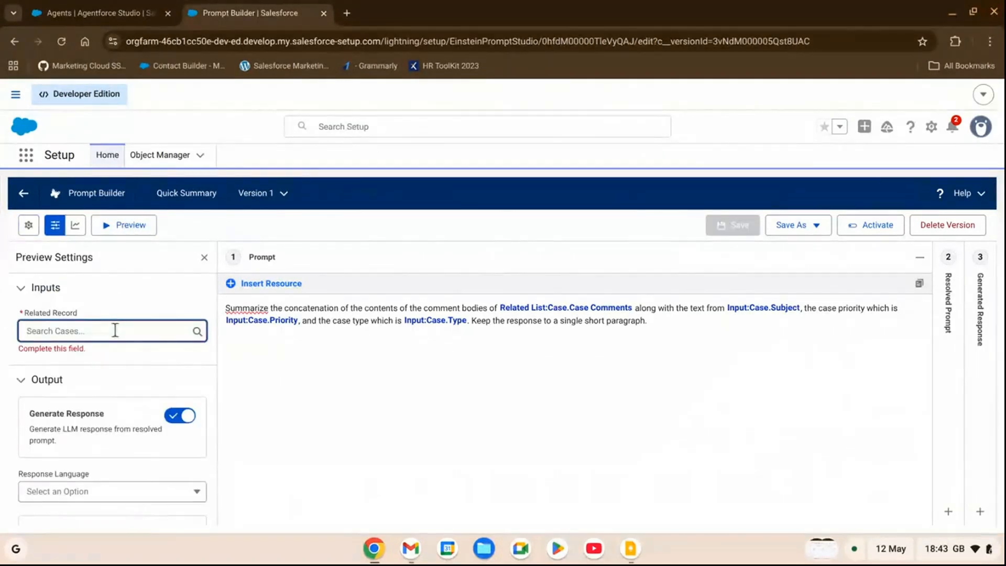
pyautogui.write('0000')
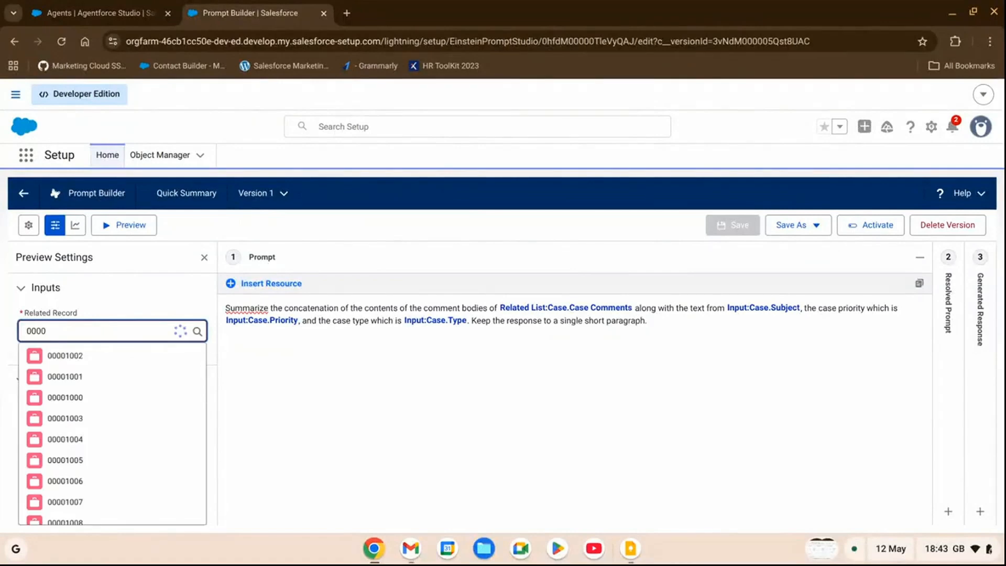
pyautogui.write('1002')
pyautogui.click(90, 357)
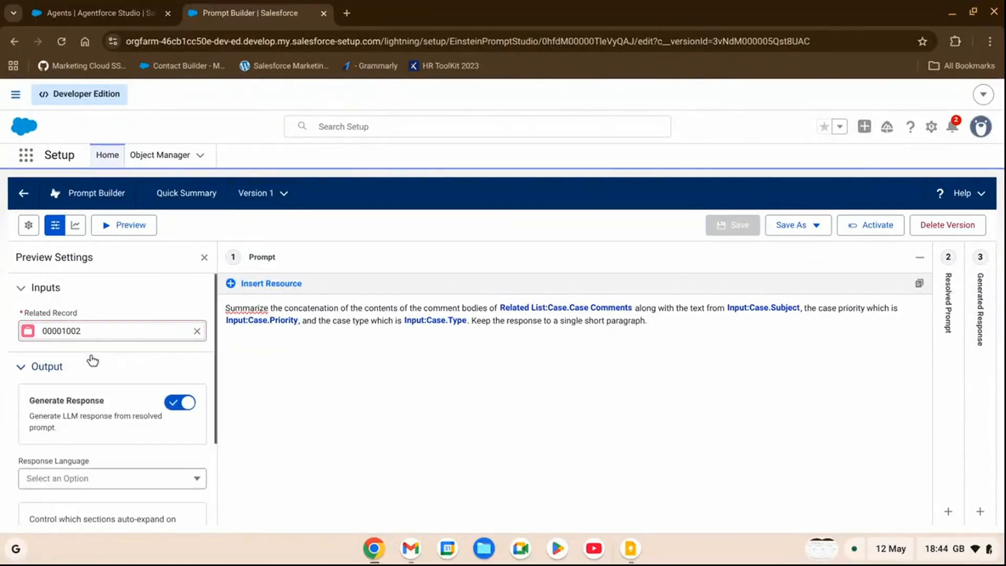
pyautogui.click(127, 232)
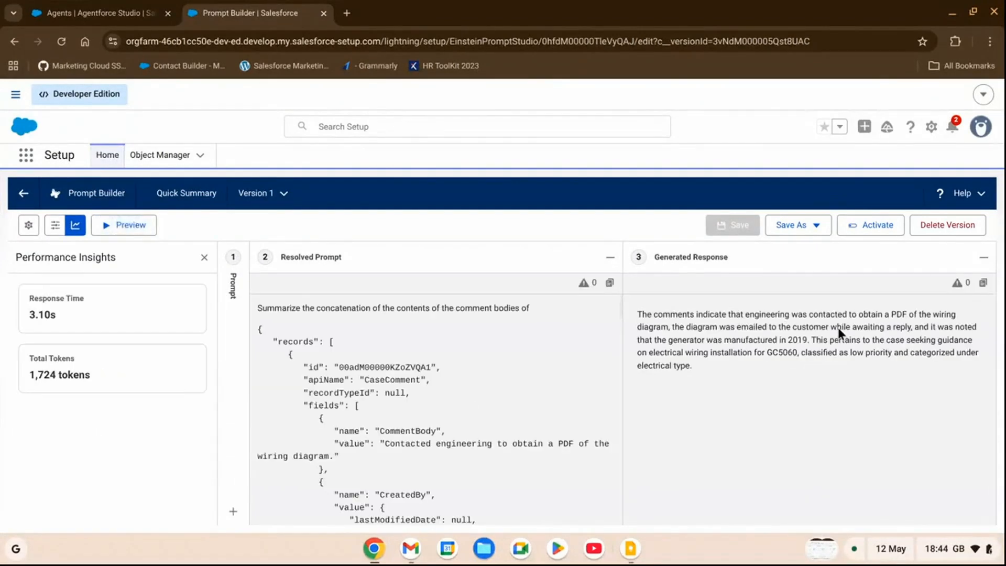
# Review the generated summary paragraph and activate Version 1 of the Quick Summary template
pyautogui.tripleClick(837, 328)
pyautogui.click(803, 369)
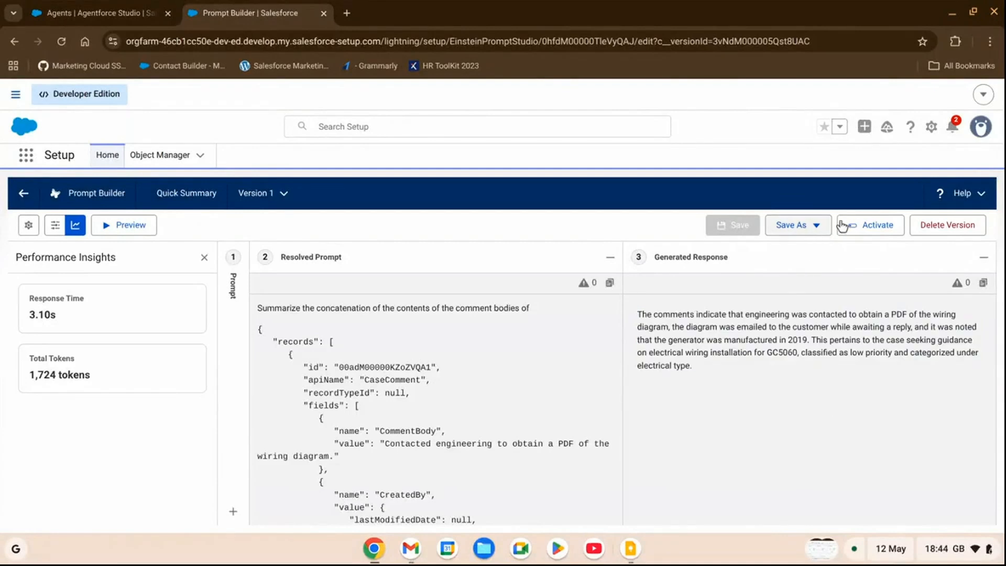
pyautogui.click(878, 233)
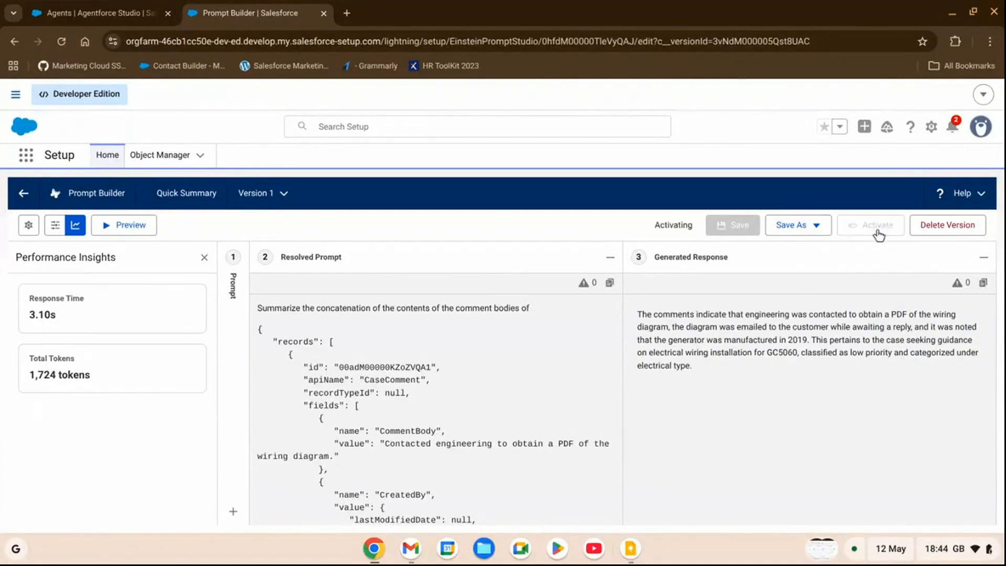